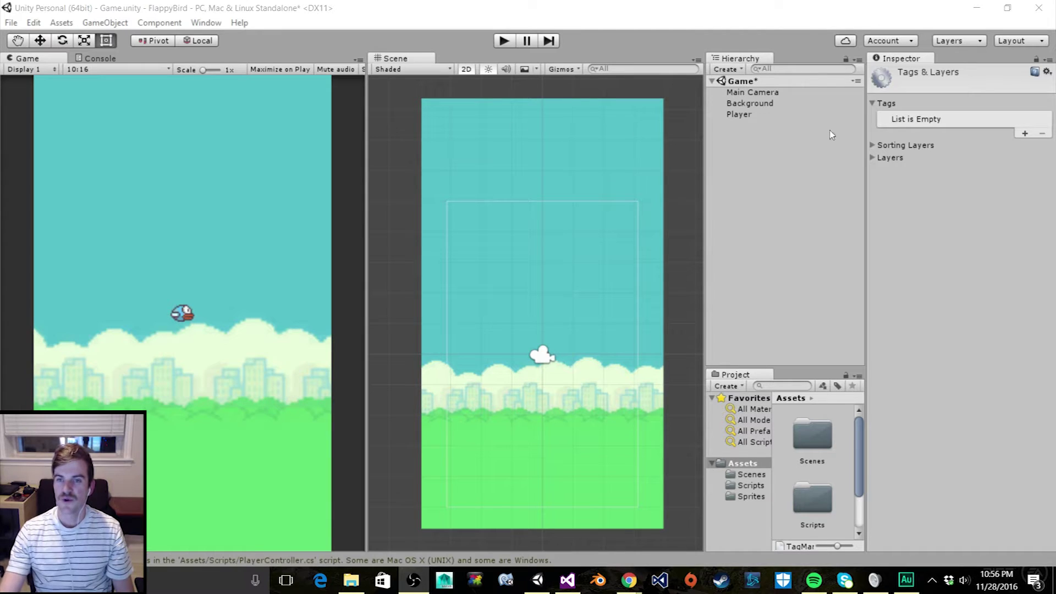
Step: Create a new 2D Sprite object in the Hierarchy and name it DeathZoneGround
click(737, 69)
mouse_move(765, 132)
click(680, 130)
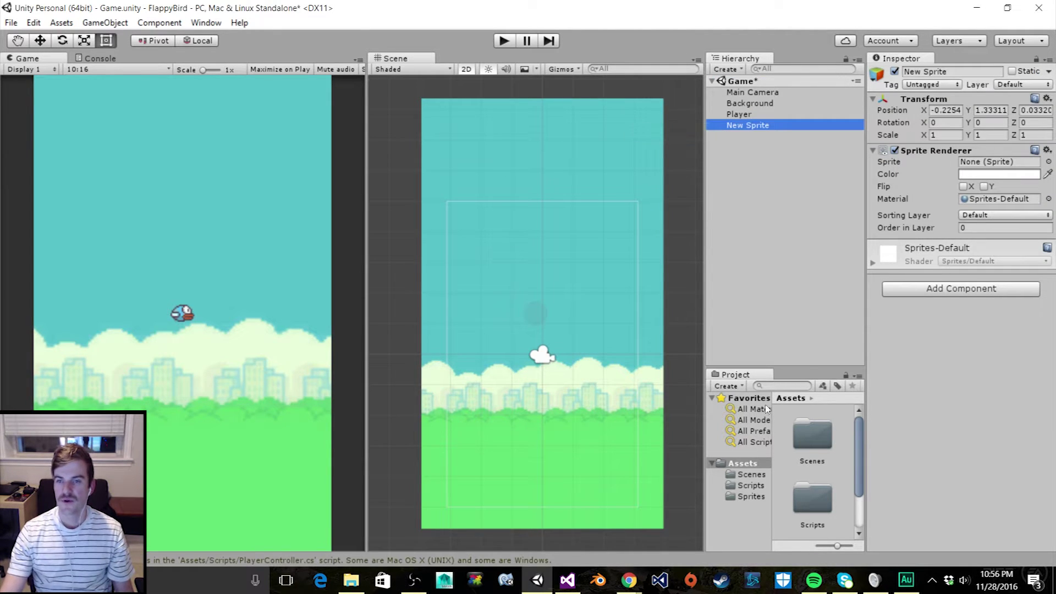
click(758, 126)
text(De)
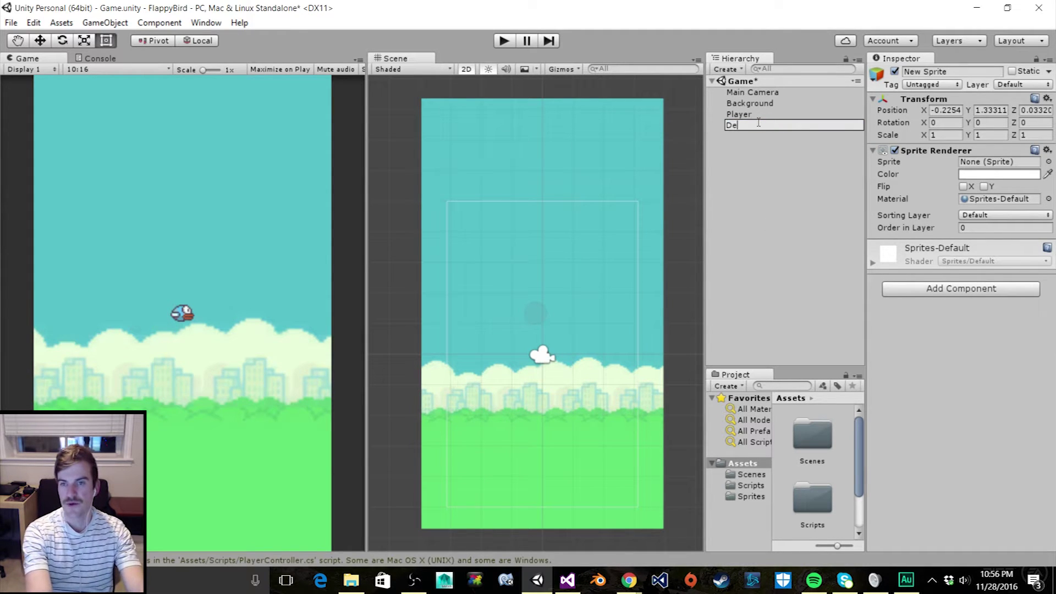
text(athZoneGround)
key(Return)
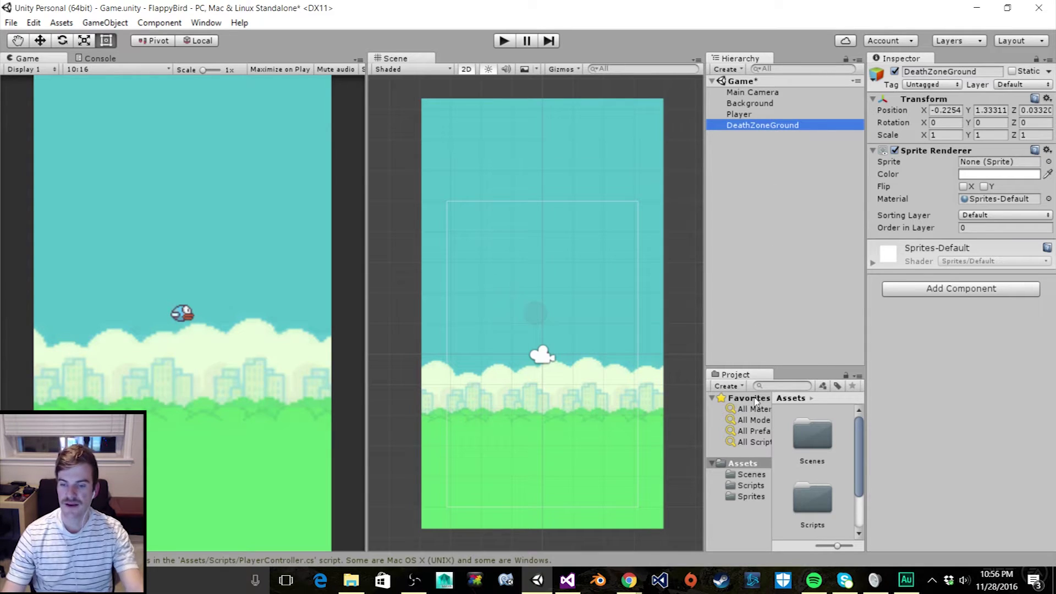
Step: Assign the ground image from Assets > Sprites to DeathZoneGround and set Order in Layer to 1
click(751, 497)
scroll(805, 494, down, 3)
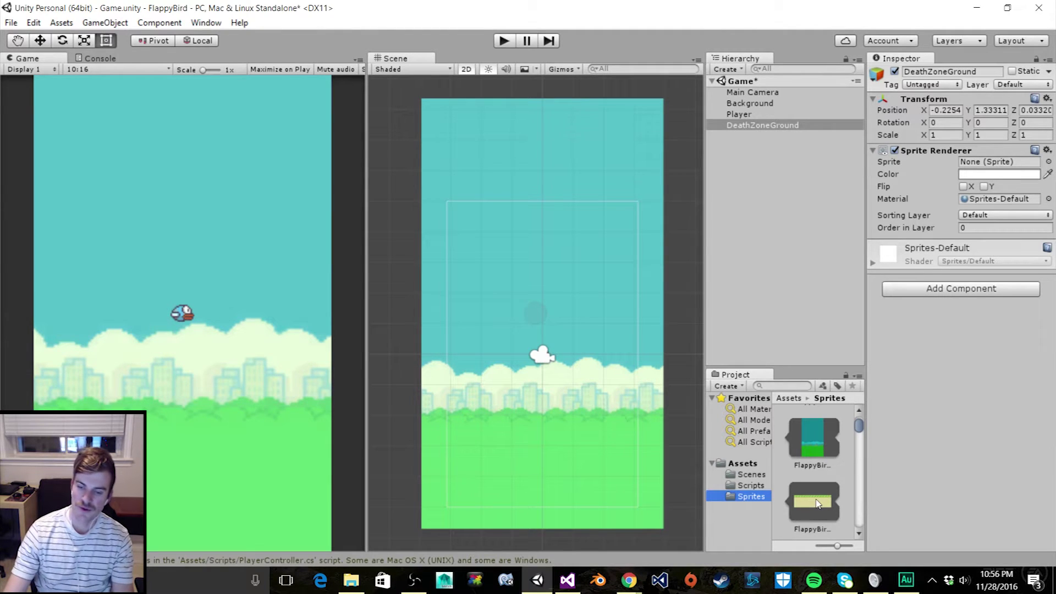
scroll(818, 502, up, 2)
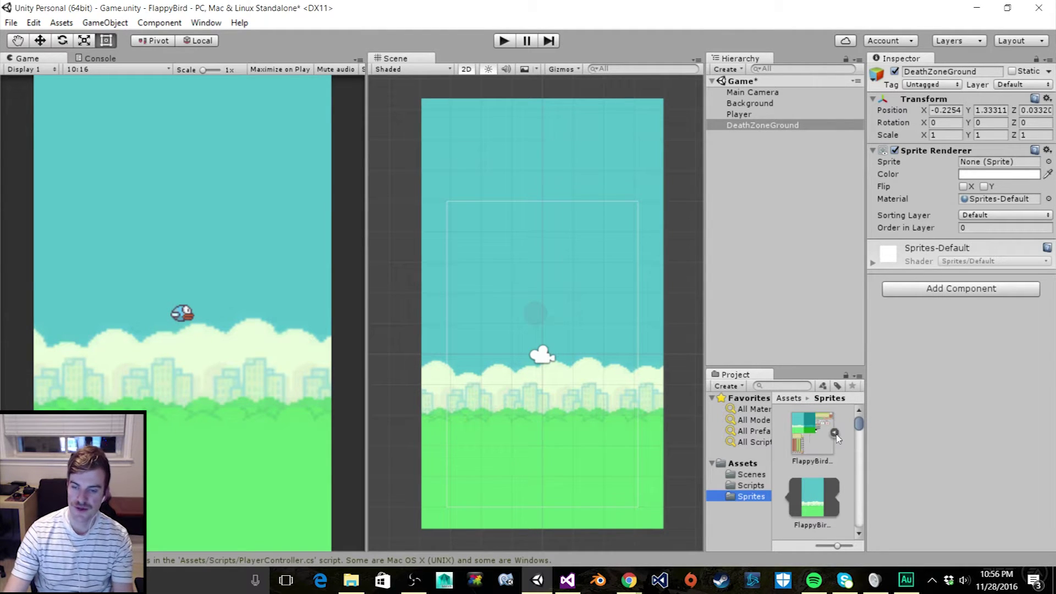
scroll(834, 467, down, 3)
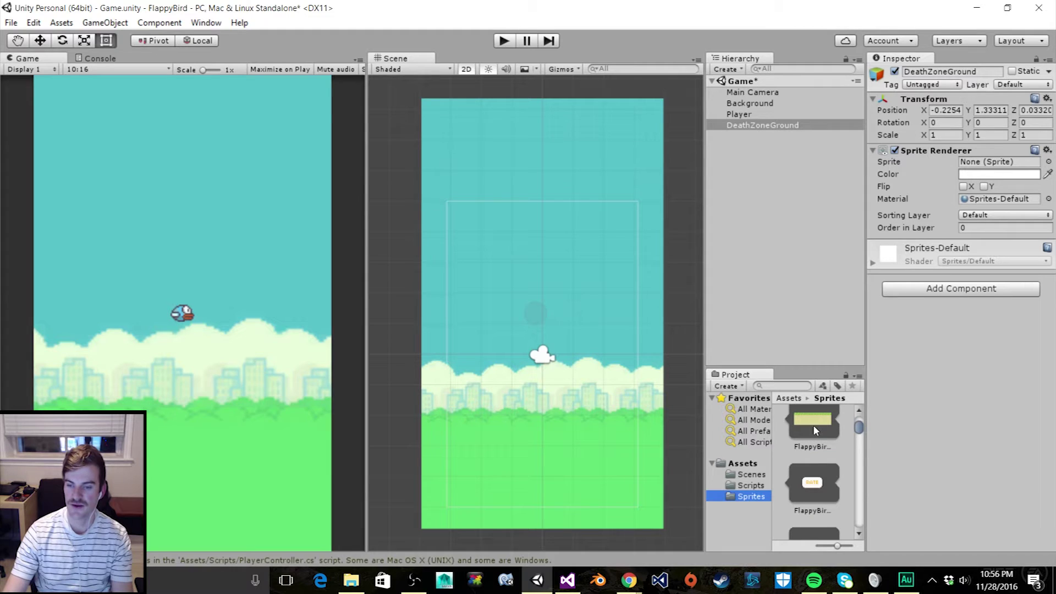
drag(813, 425, 968, 164)
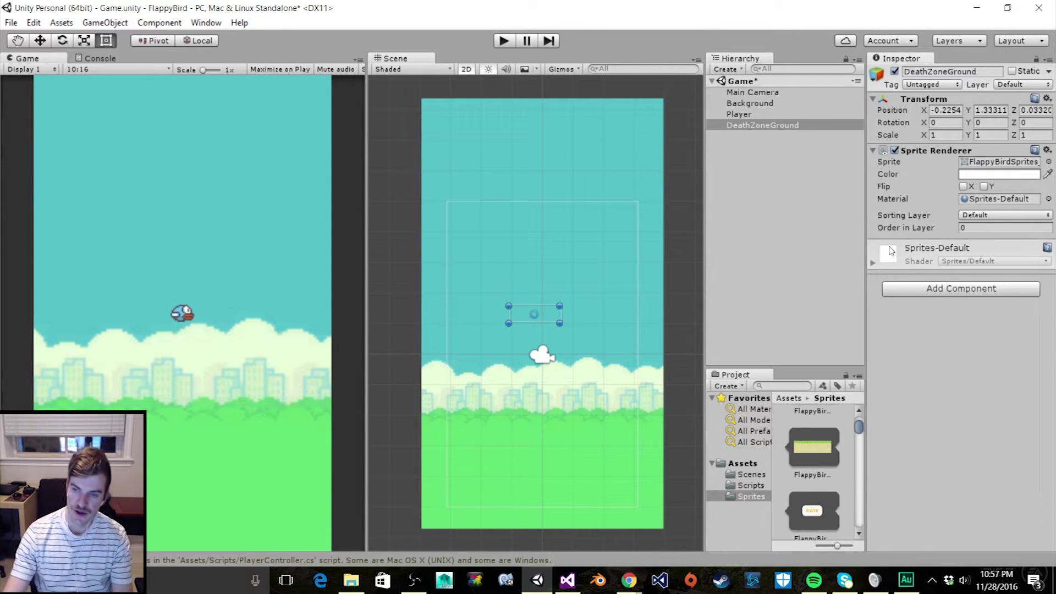
click(969, 227)
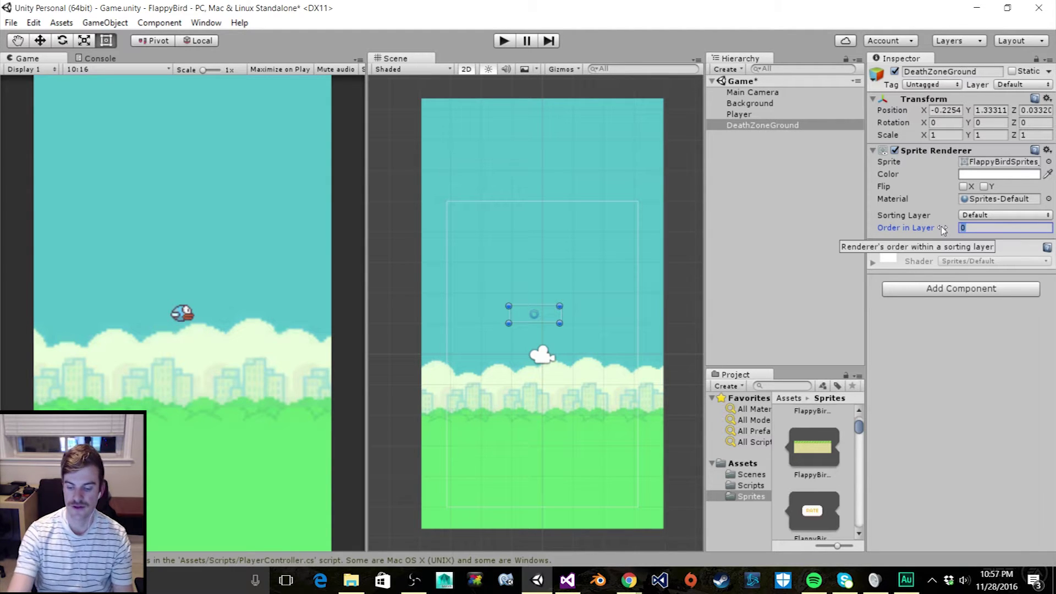
text(1)
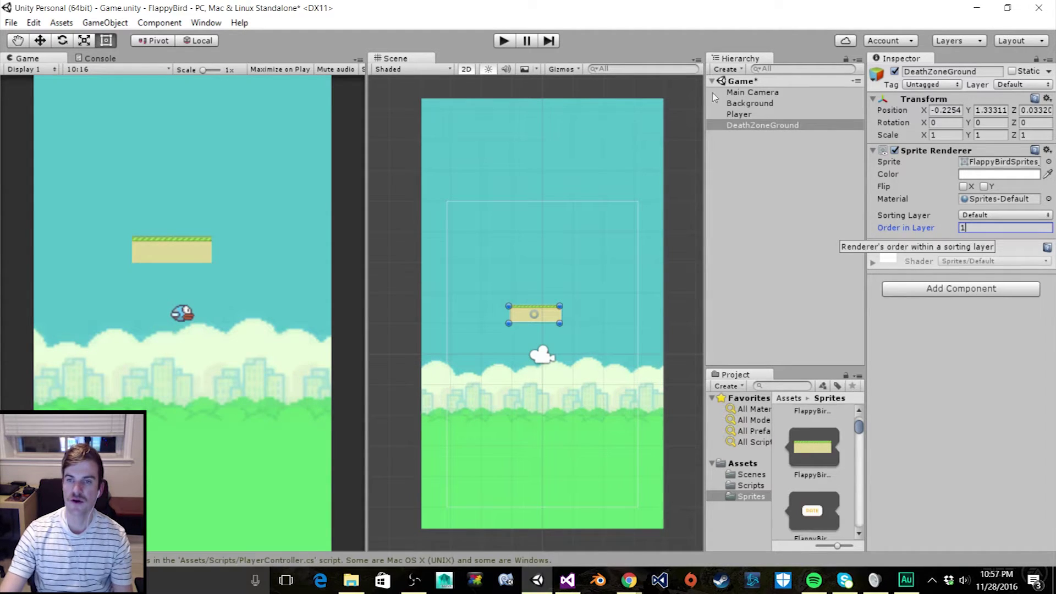
click(738, 114)
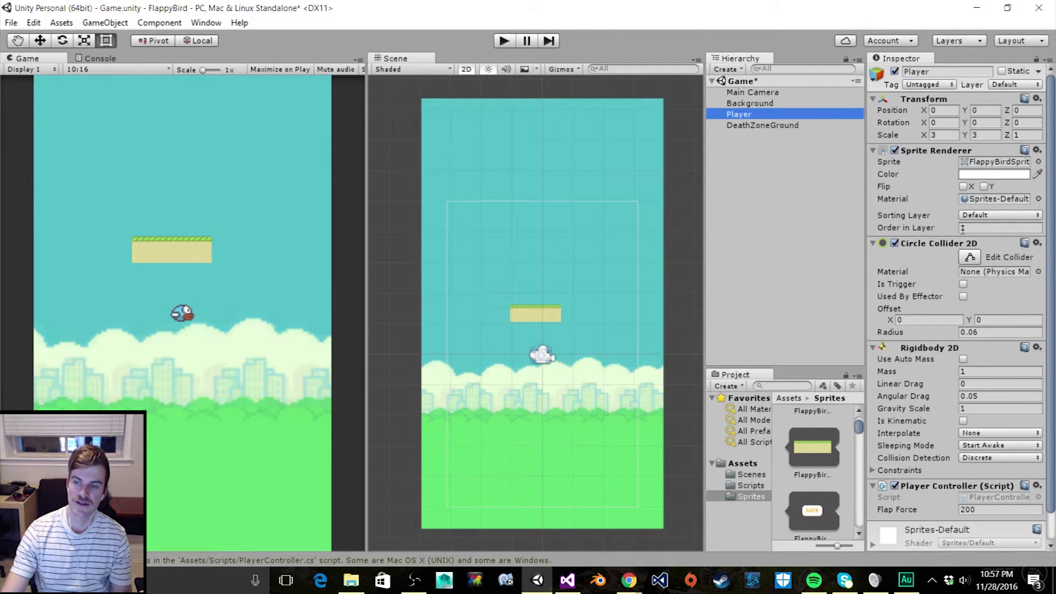
Step: Centre DeathZoneGround at Position X 0 and widen its Scale X to 5
click(777, 127)
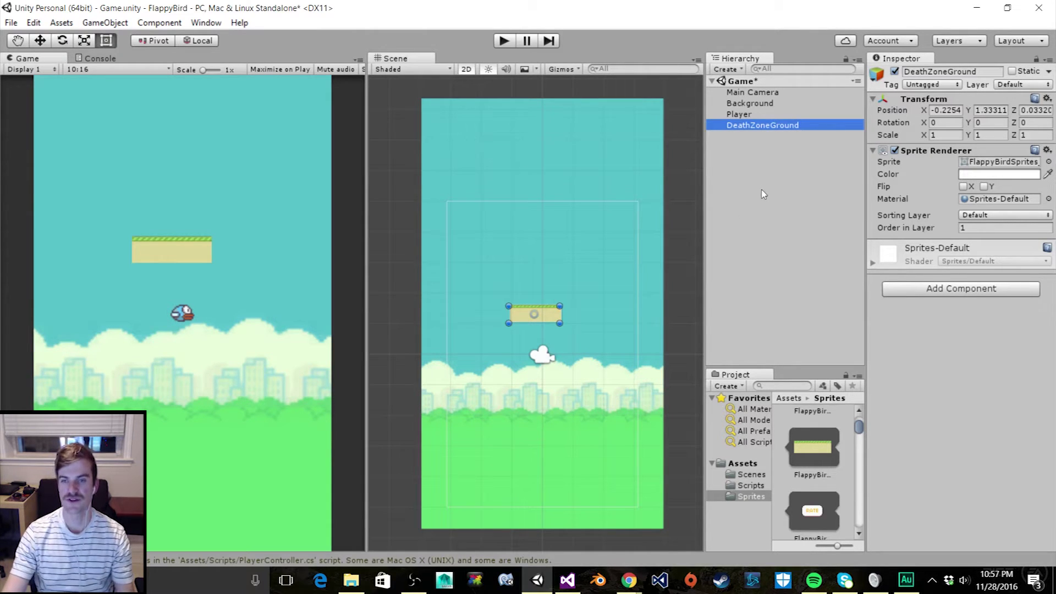
click(945, 110)
text(0)
key(Tab)
click(943, 135)
text(4)
key(BackSpace)
text(5)
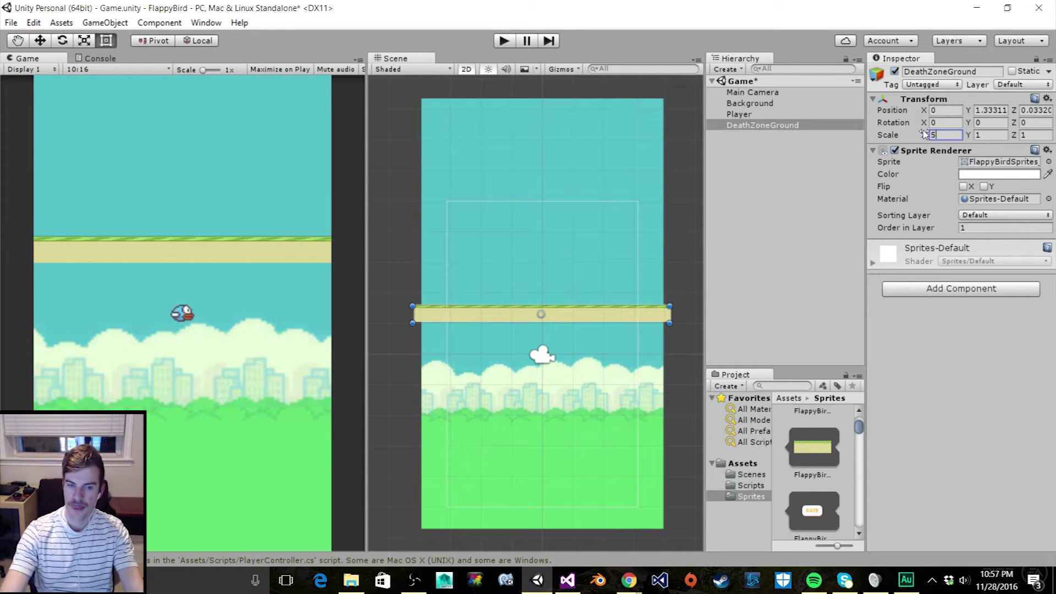
Step: Set the ground's Position Y to -4.36 and Scale Y to 3.53
click(989, 110)
text(2.52)
key(BackSpace)
key(BackSpace)
key(BackSpace)
key(BackSpace)
text(-4.84)
click(989, 135)
text(3.53)
click(984, 110)
text(-4.36)
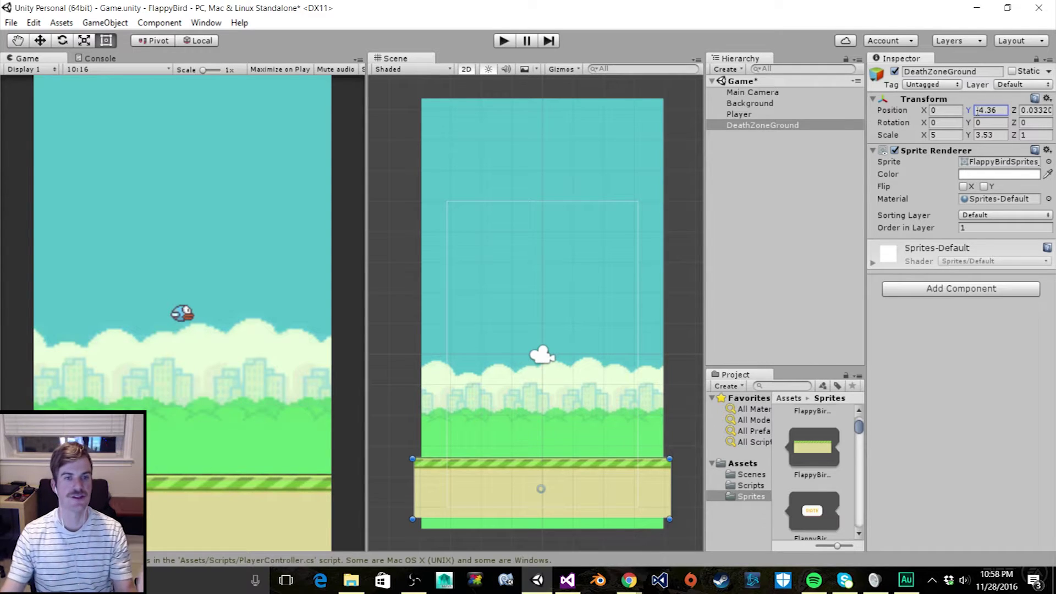
click(118, 78)
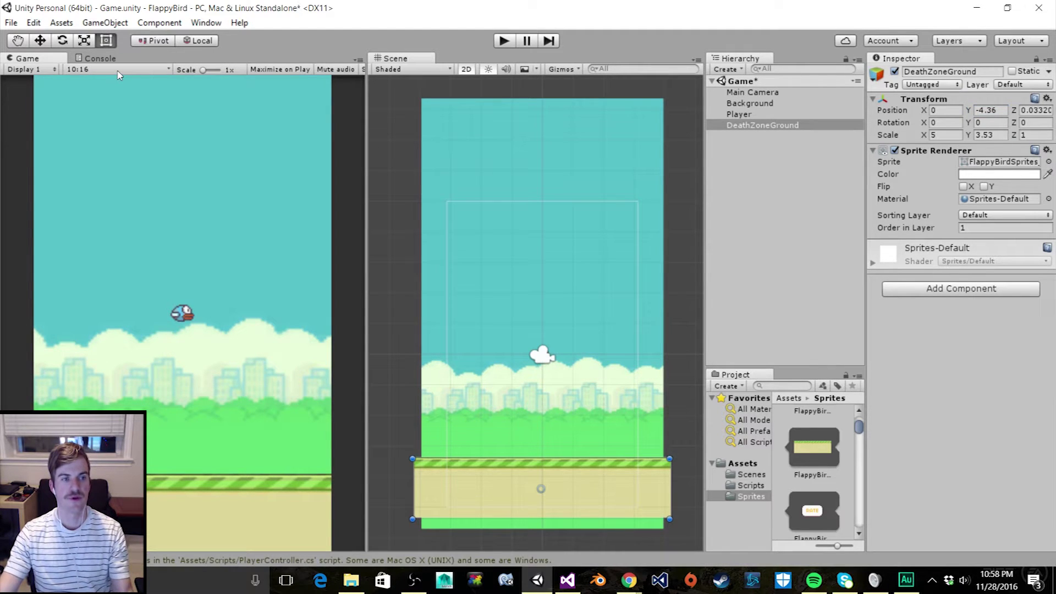
click(117, 70)
click(101, 196)
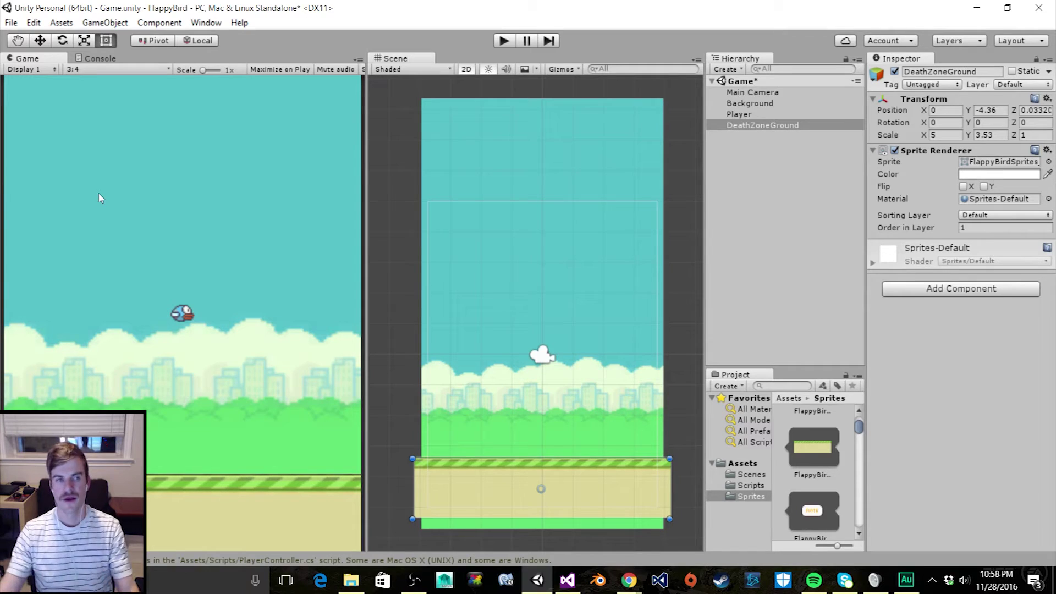
click(122, 70)
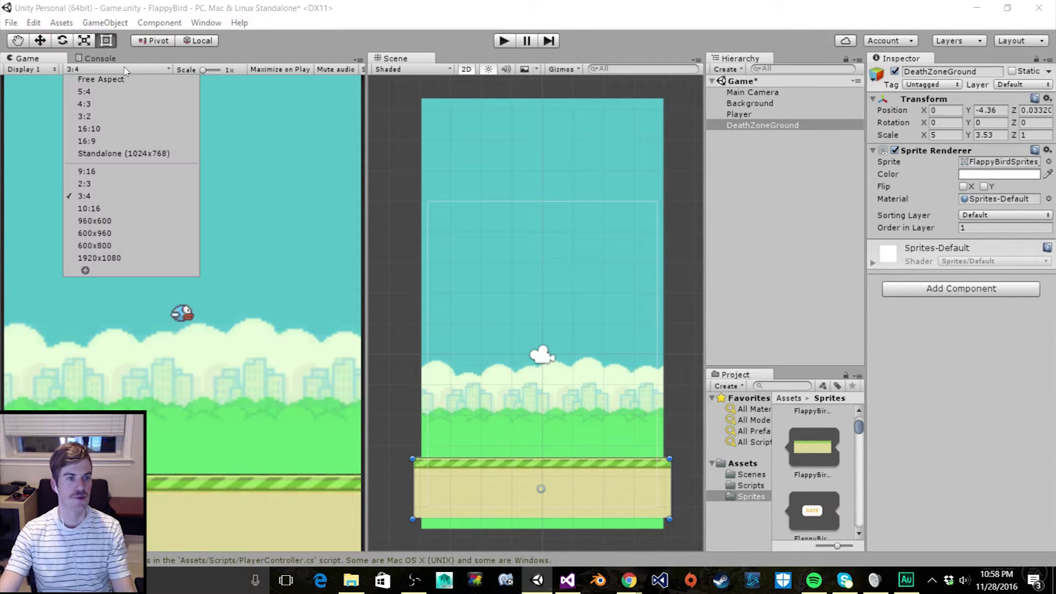
click(113, 209)
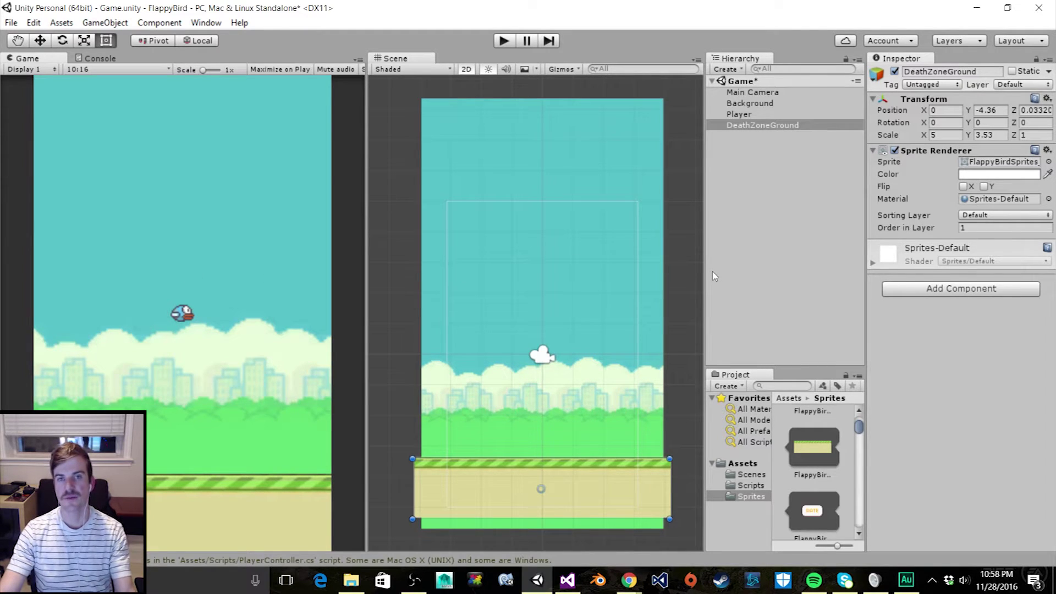
Step: Add a Physics 2D Box Collider 2D component to DeathZoneGround
click(905, 293)
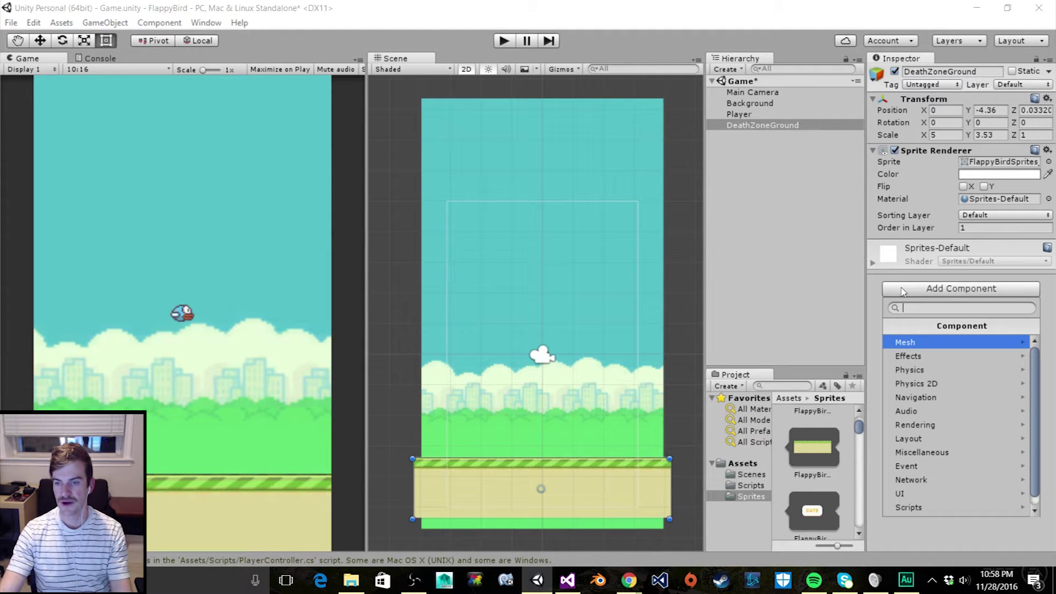
click(902, 384)
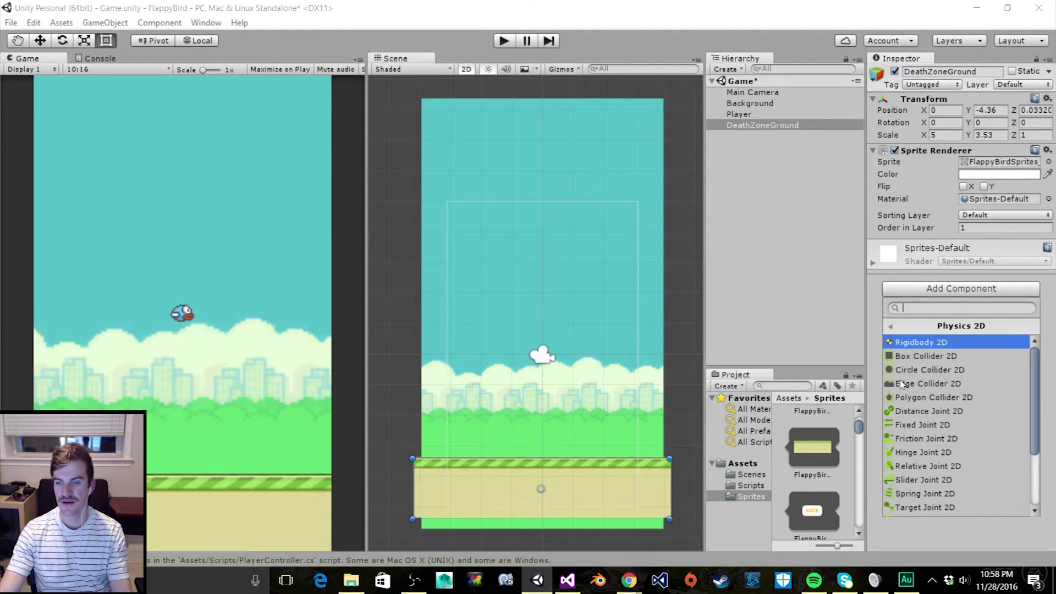
click(913, 357)
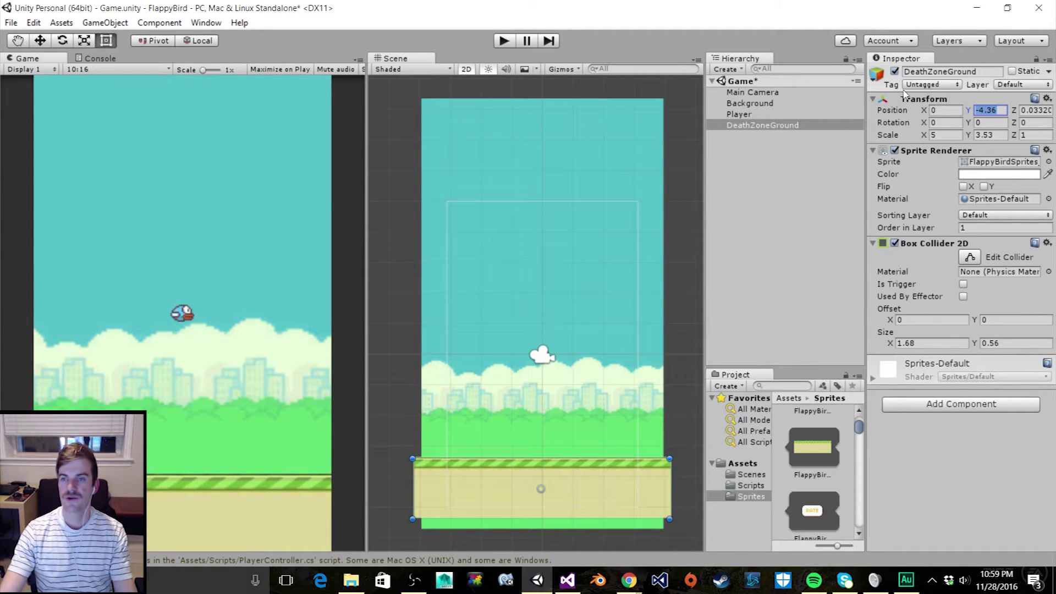
click(925, 86)
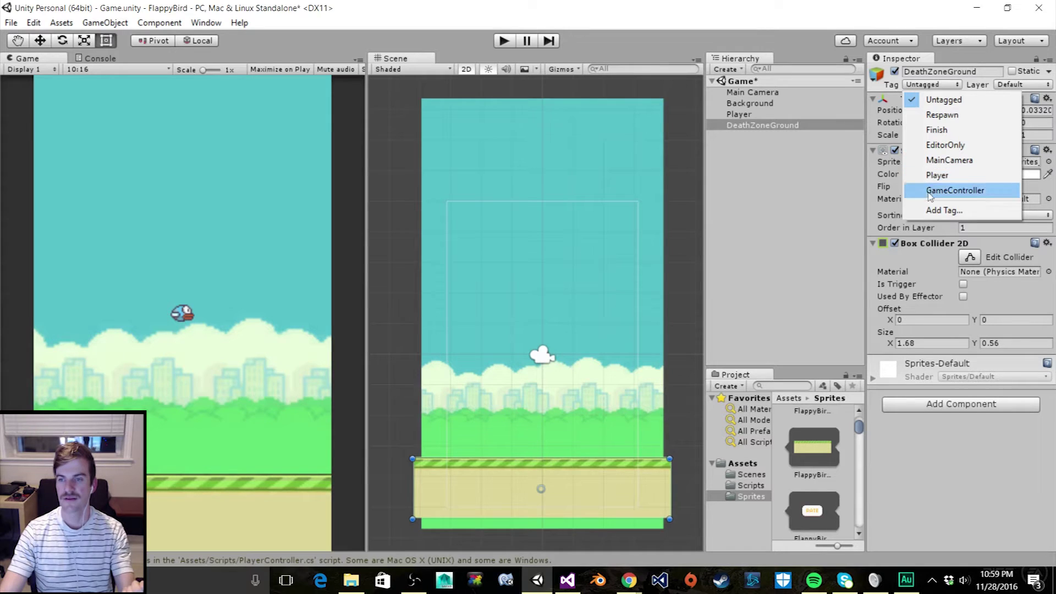
Step: Add a new tag named DeathZone in Tags & Layers
click(933, 212)
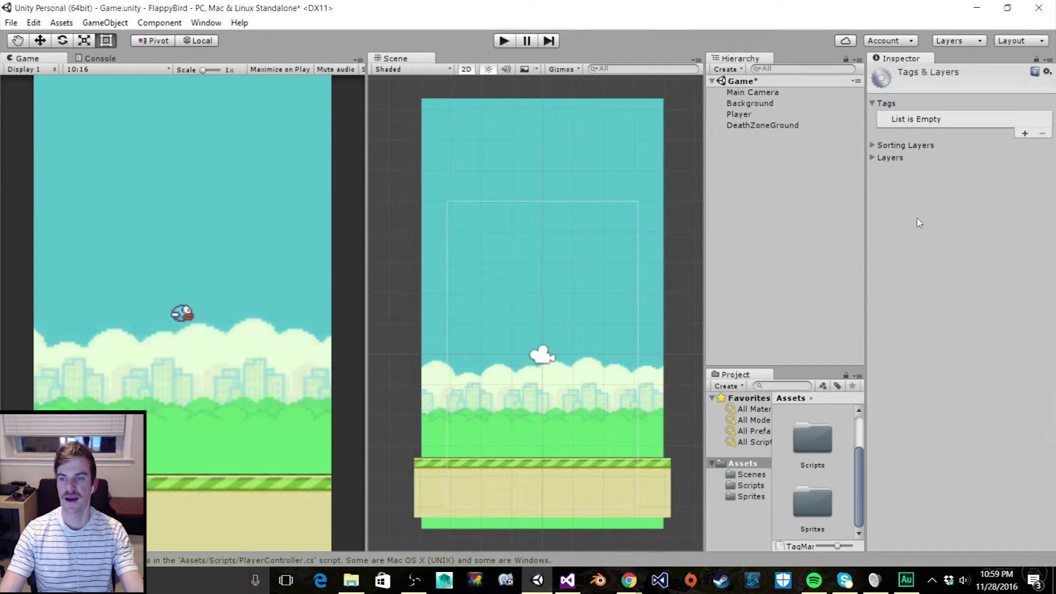
click(1025, 133)
click(991, 120)
text(Death)
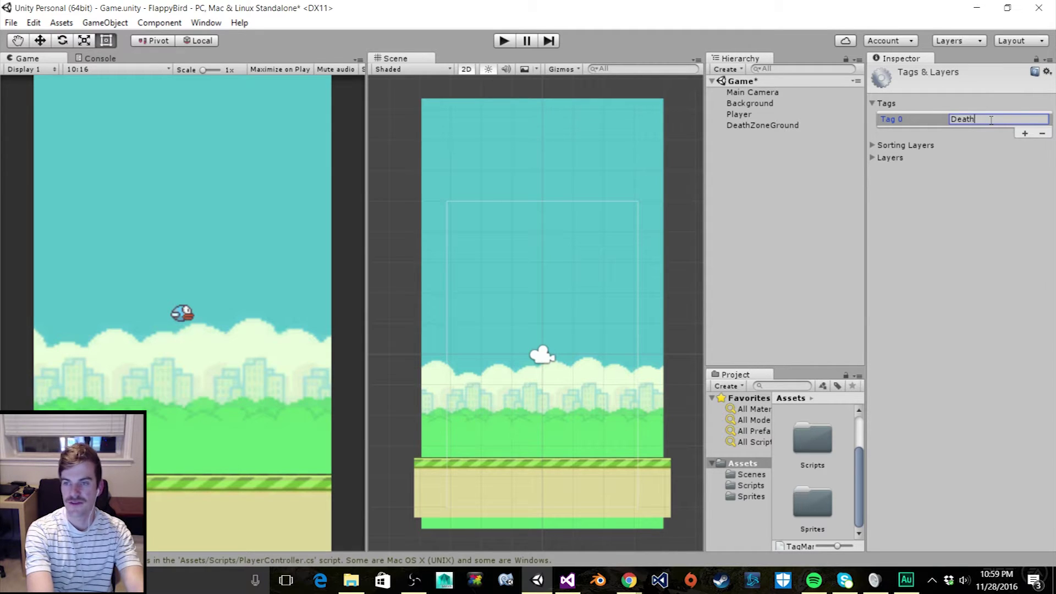
text(Zone)
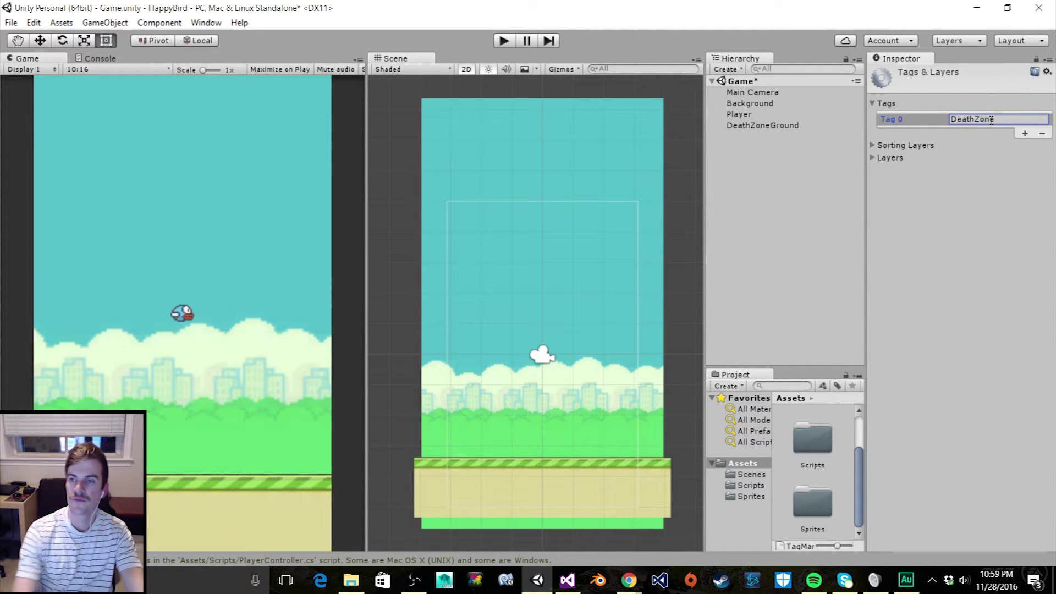
Step: Set DeathZoneGround's Tag to DeathZone
click(770, 126)
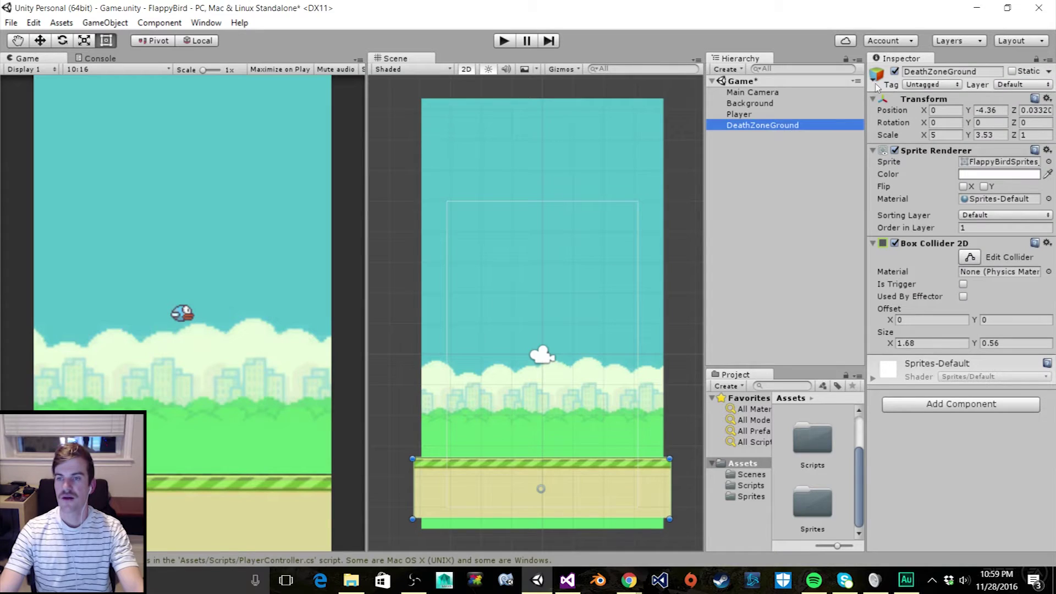
click(934, 84)
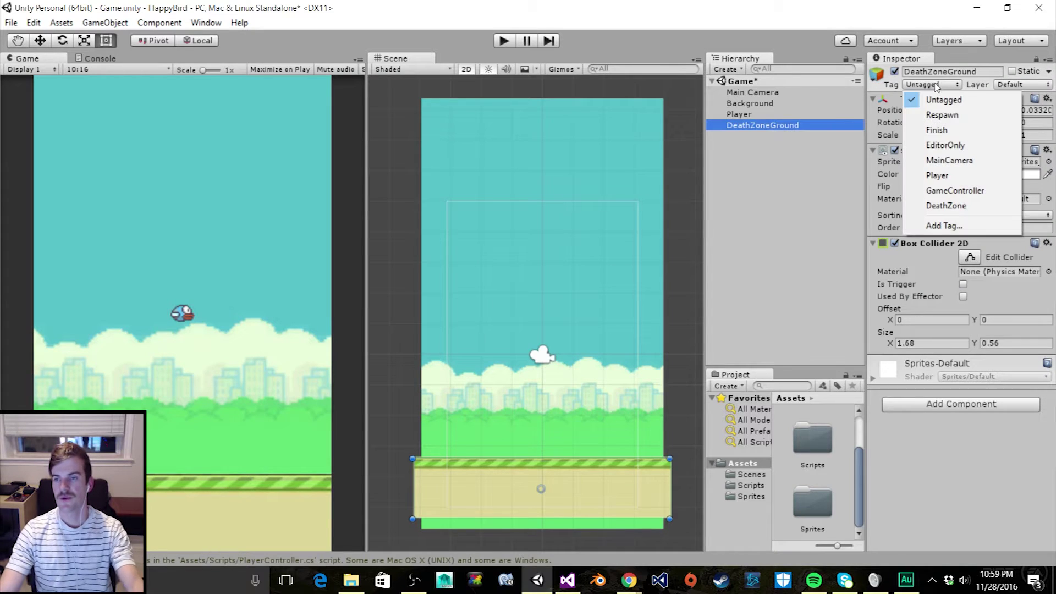
click(944, 207)
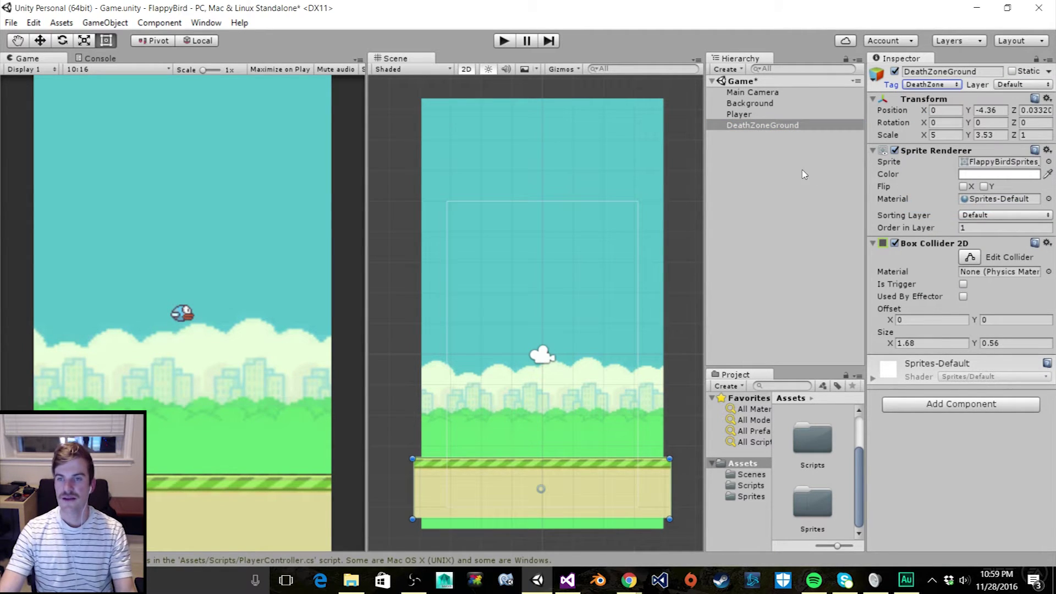
click(726, 70)
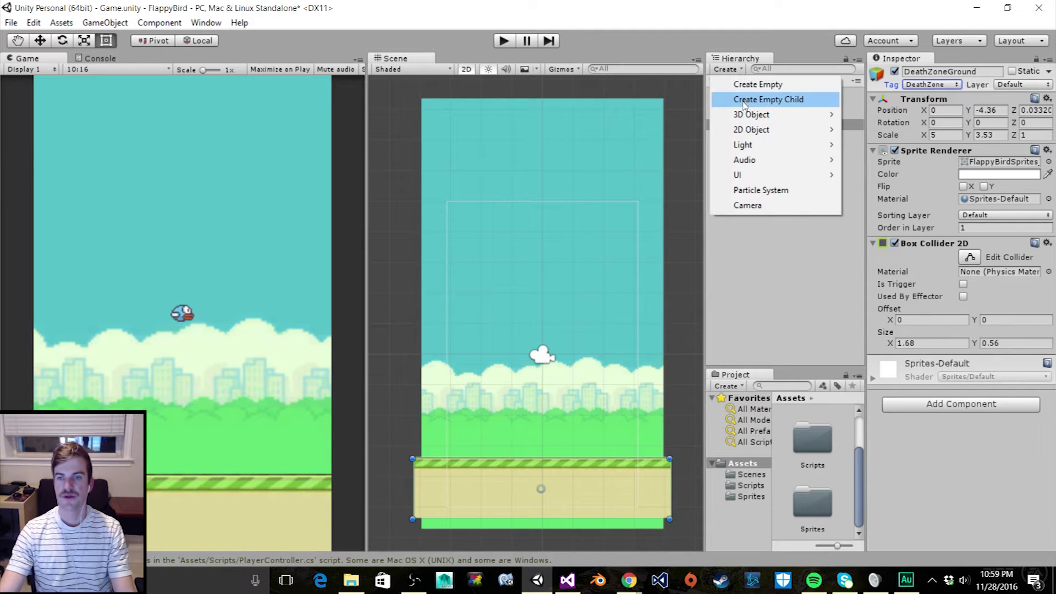
Step: Create an empty GameObject and place it at Position X 0, Y 5.82
click(757, 84)
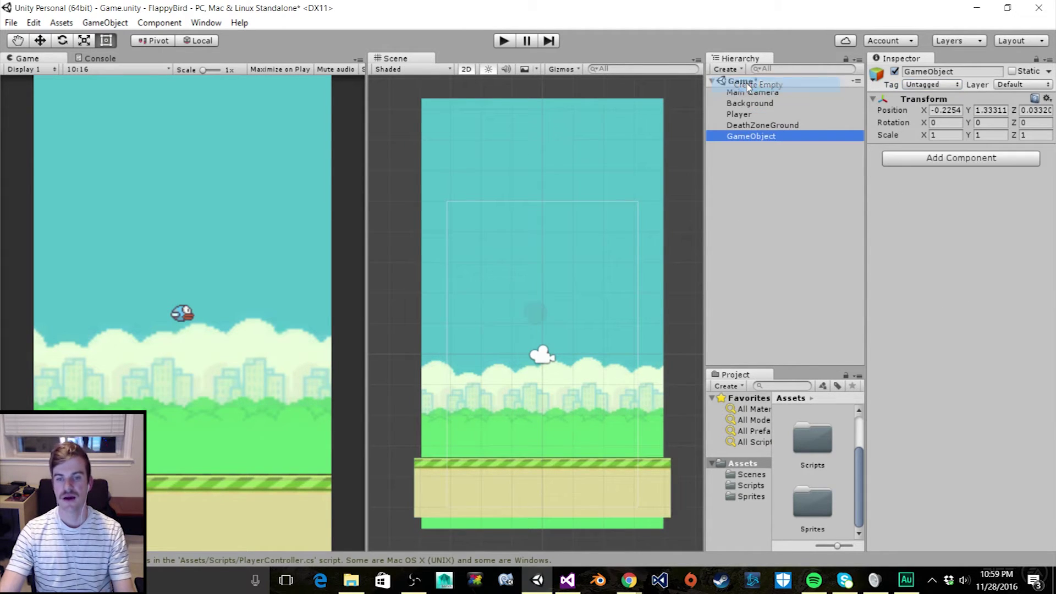
click(939, 109)
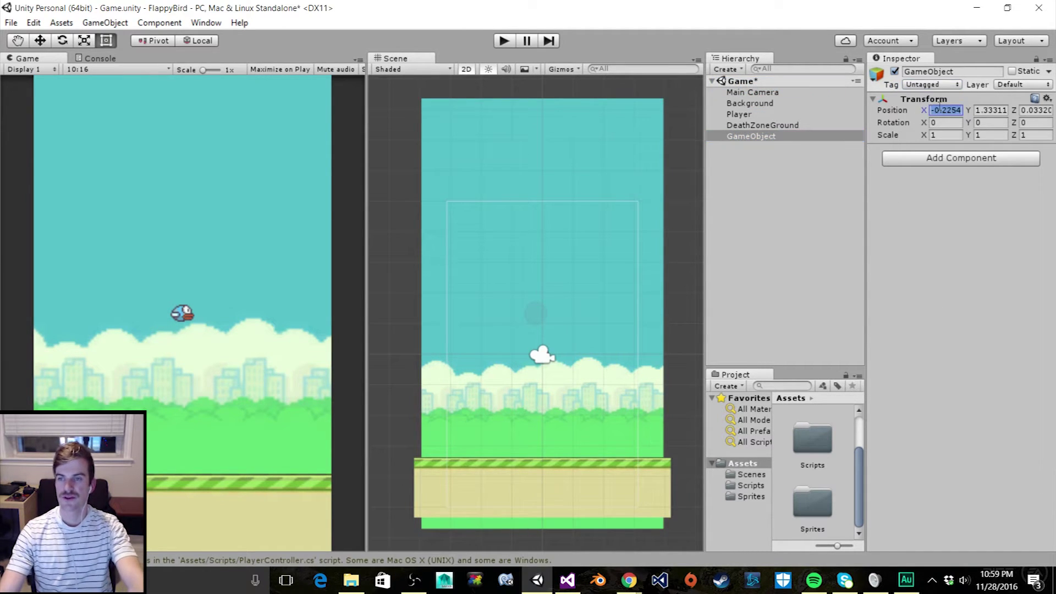
text(0)
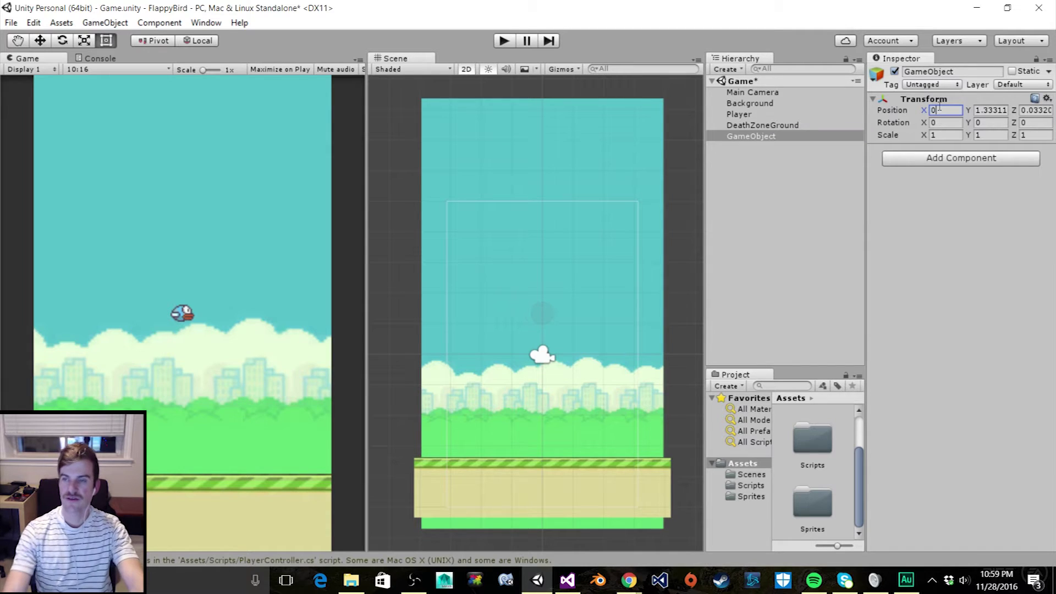
click(982, 111)
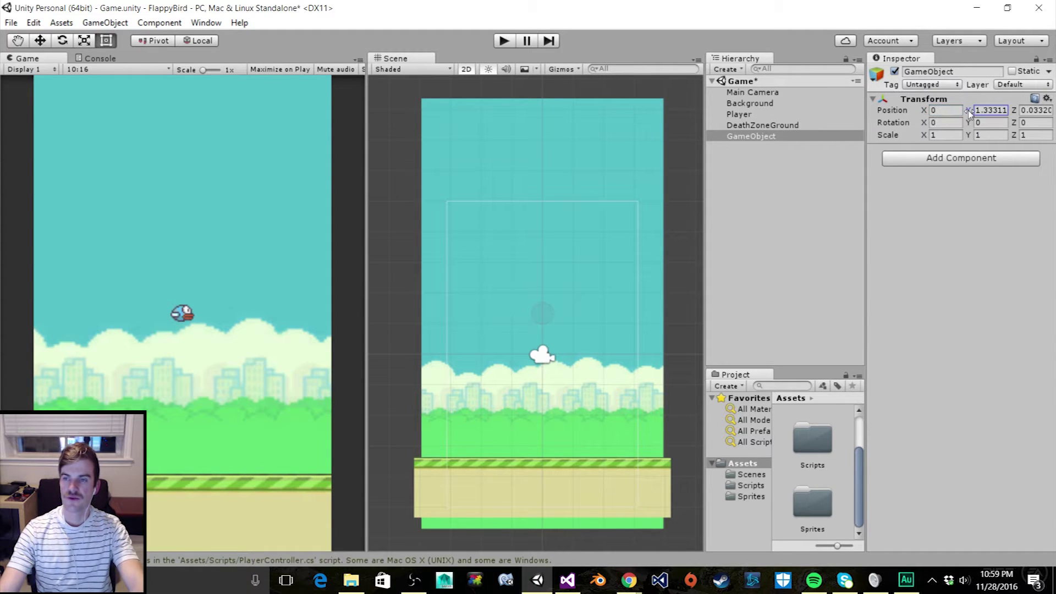
text(1.84)
key(BackSpace)
key(BackSpace)
key(BackSpace)
key(BackSpace)
text(3.17)
key(BackSpace)
key(BackSpace)
key(BackSpace)
key(BackSpace)
text(5.4)
key(BackSpace)
text(89)
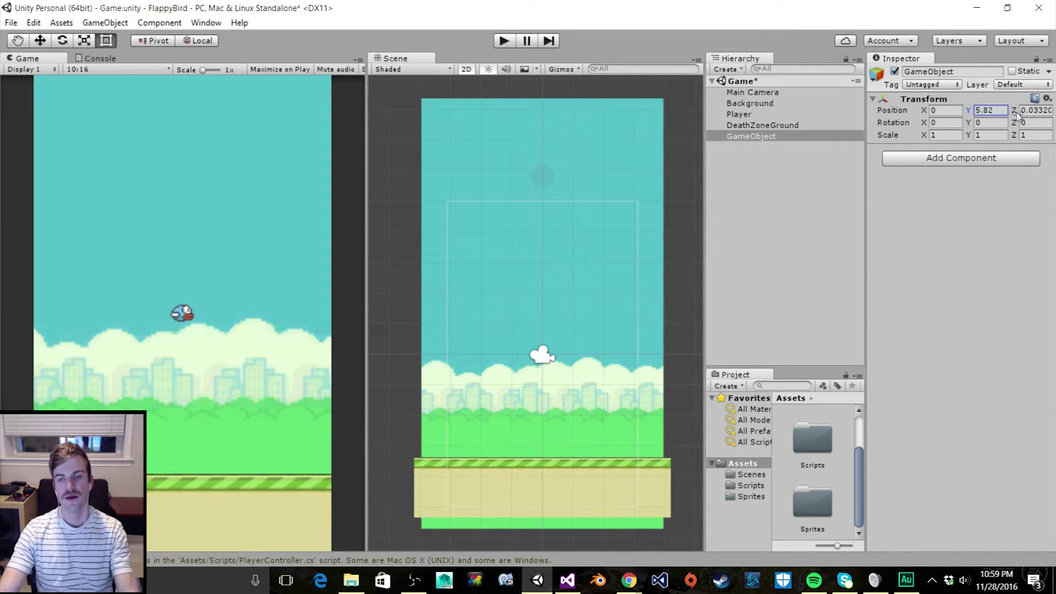
key(BackSpace)
key(BackSpace)
text(75)
key(BackSpace)
key(BackSpace)
text(82)
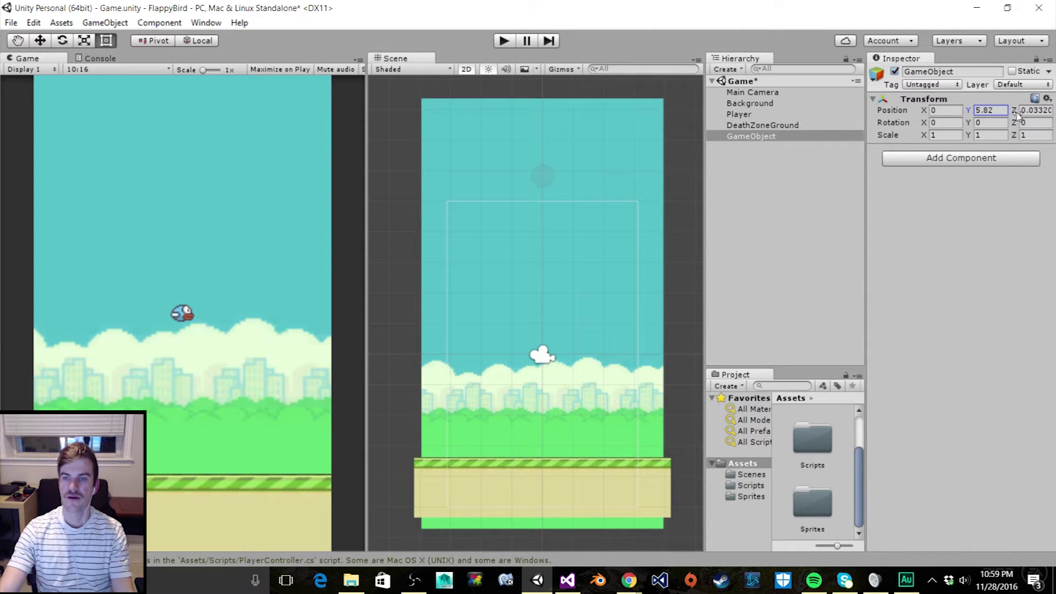
Step: Rename the new empty object to DeathZoneSky
click(762, 139)
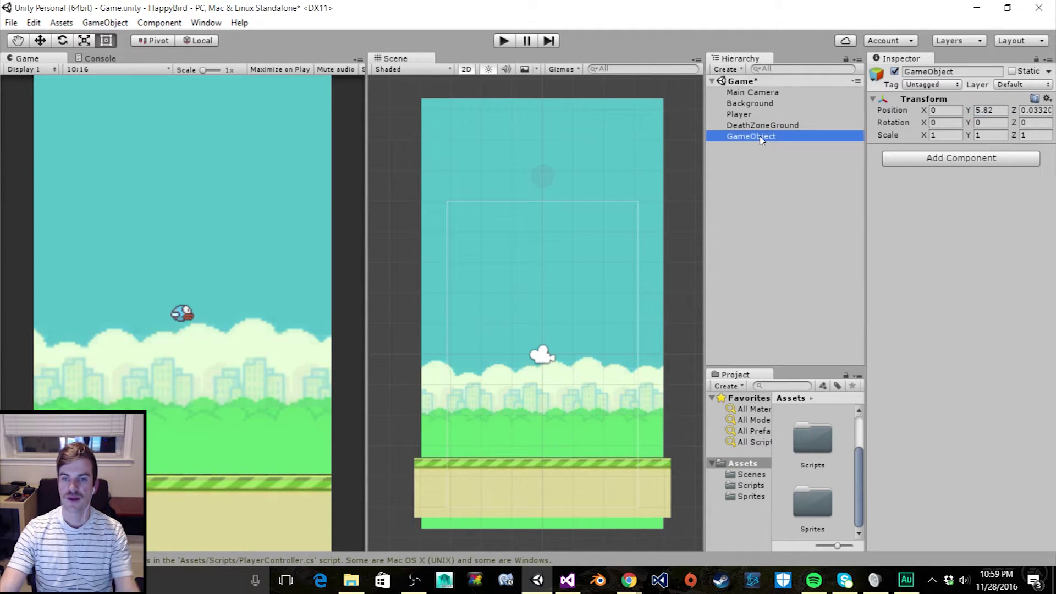
click(761, 138)
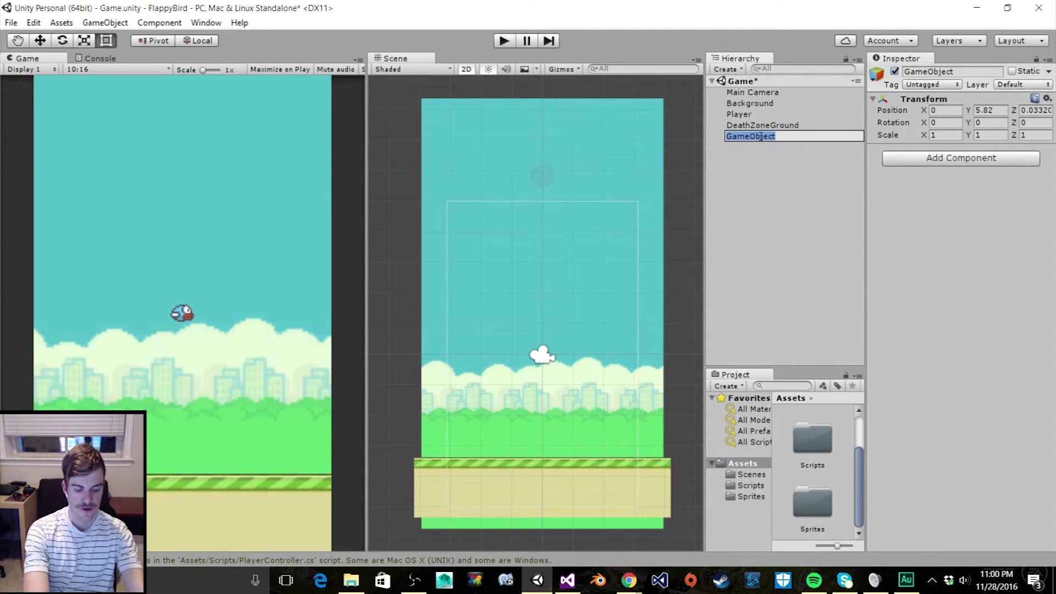
text(DeathZoneSky)
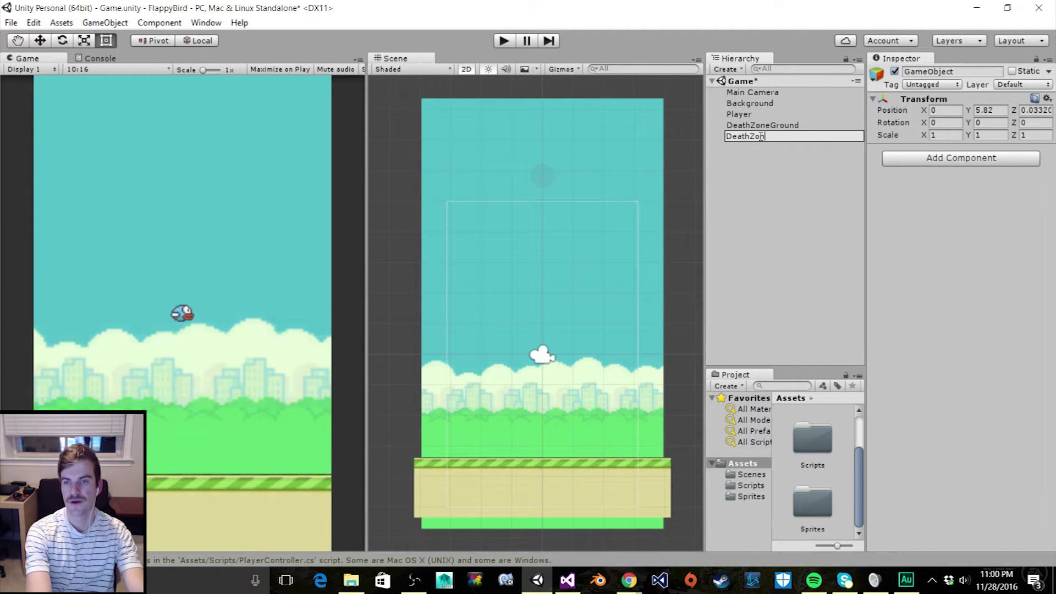
key(Return)
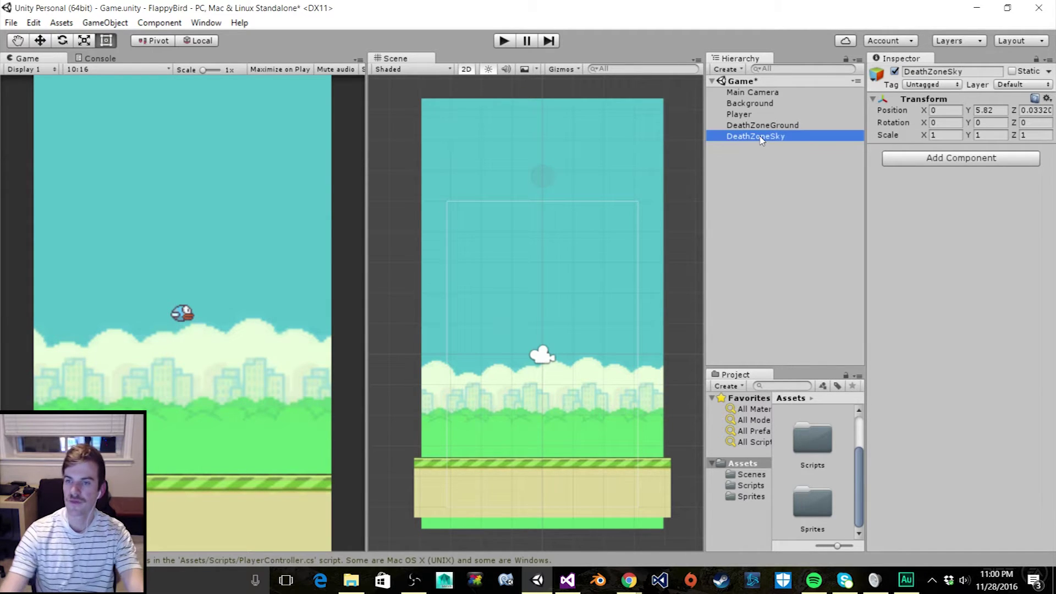
Step: Add a Box Collider 2D to DeathZoneSky and widen its Size X to 9.22
click(919, 159)
click(916, 253)
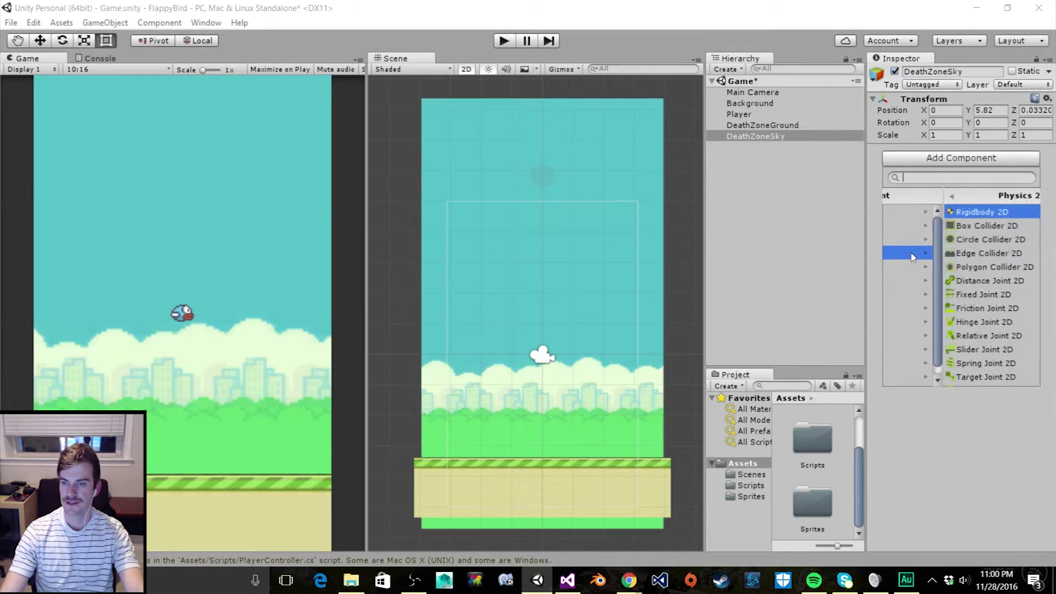
click(910, 225)
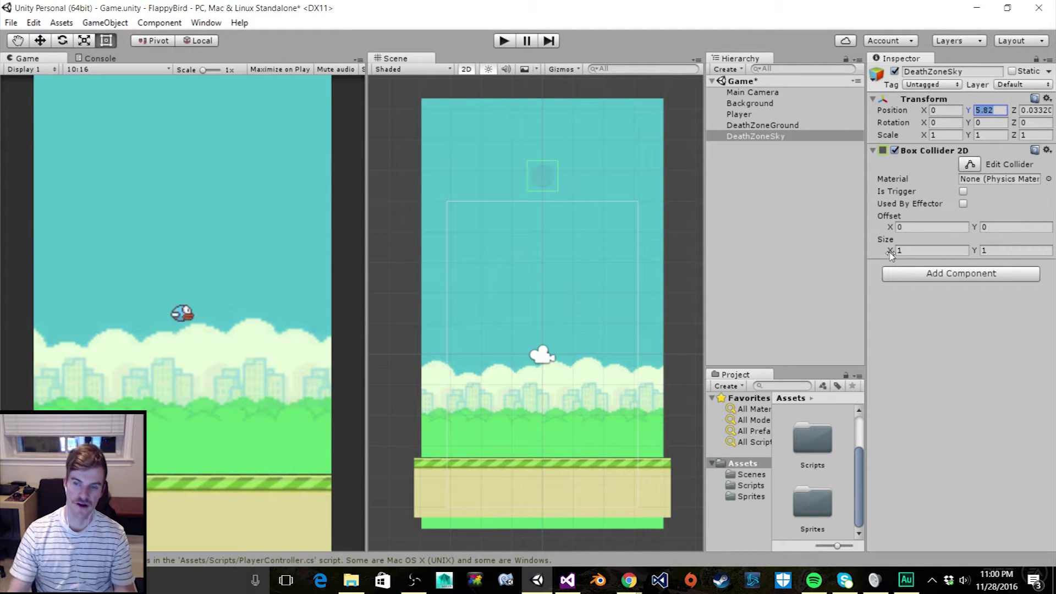
drag(886, 253, 11, 243)
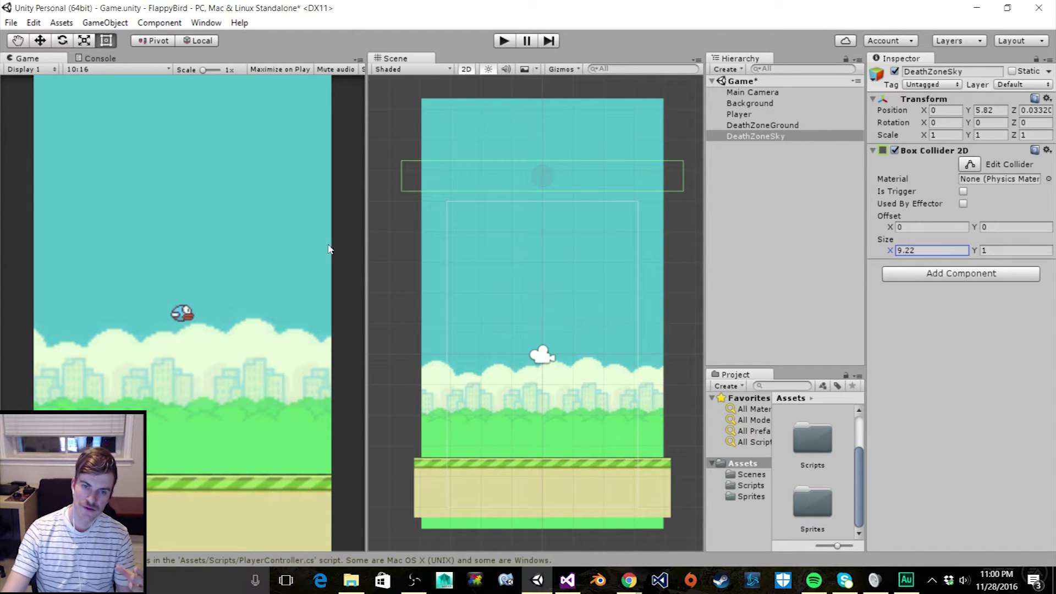
click(982, 252)
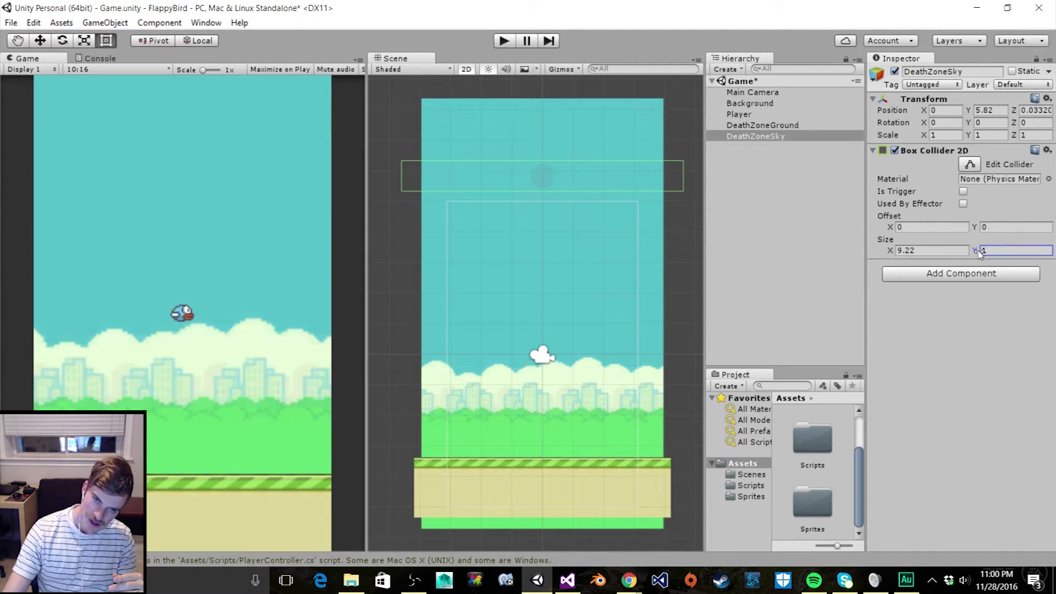